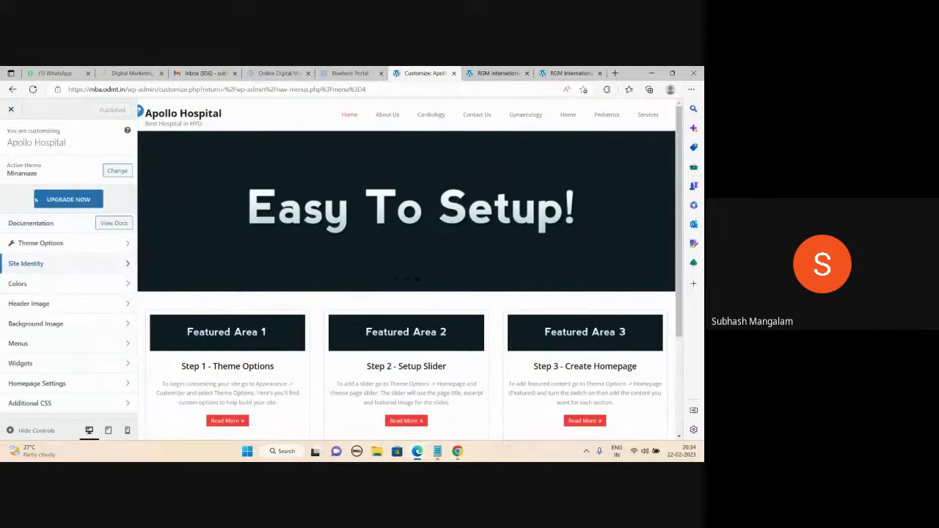
Step: Set the site's background color to the preset blue #1e73be and publish the change
click(53, 284)
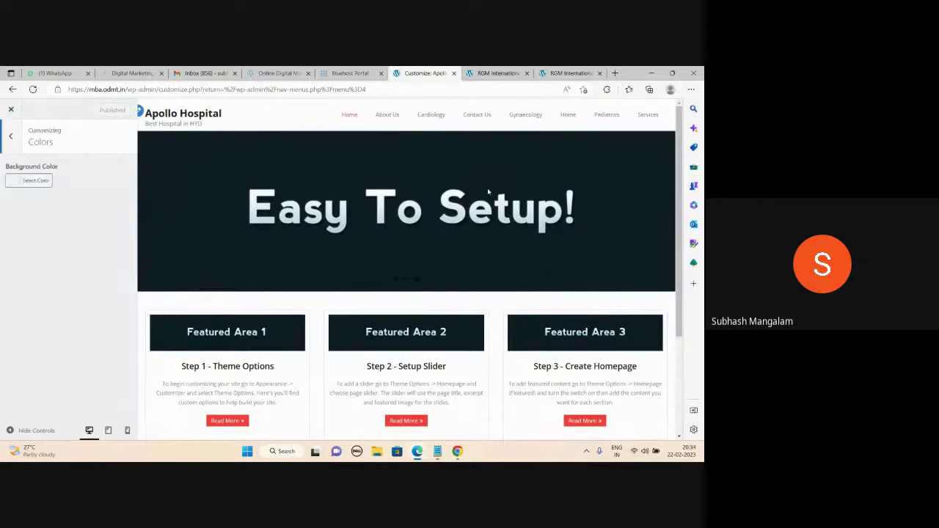
click(22, 182)
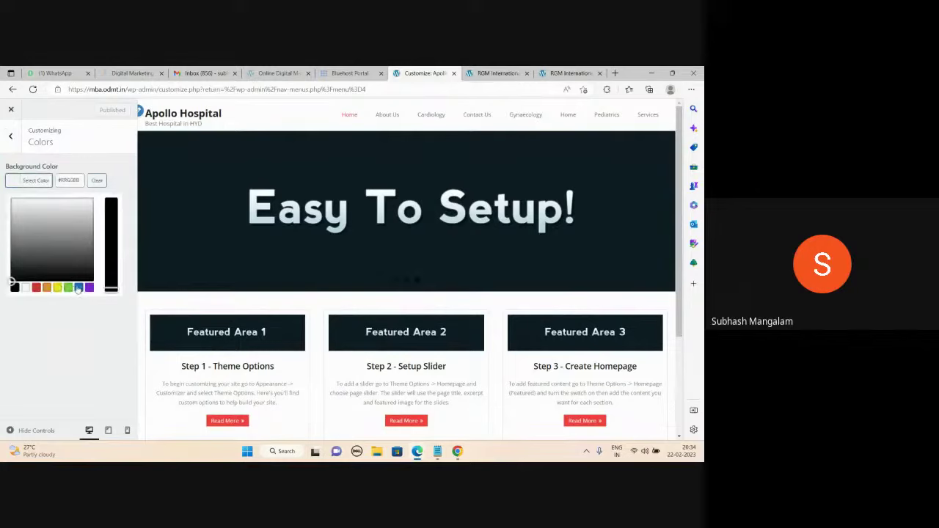
click(78, 288)
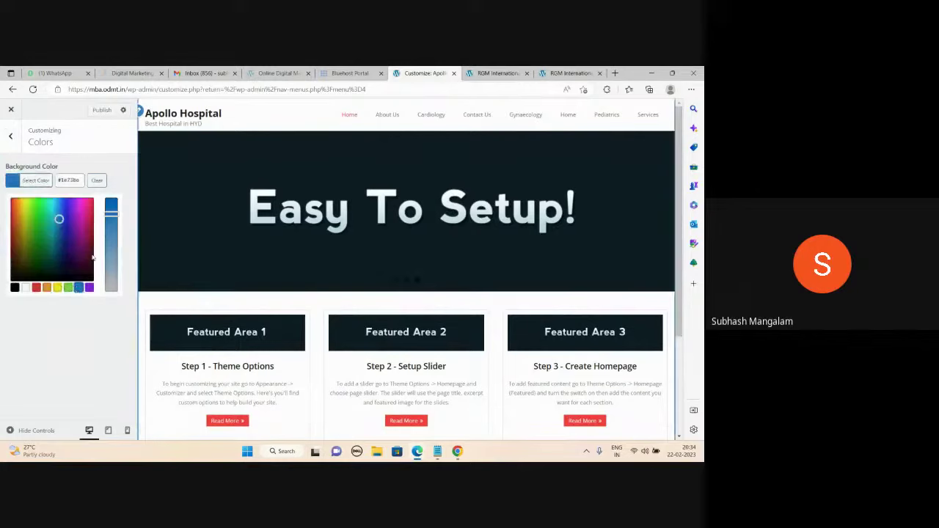
click(102, 110)
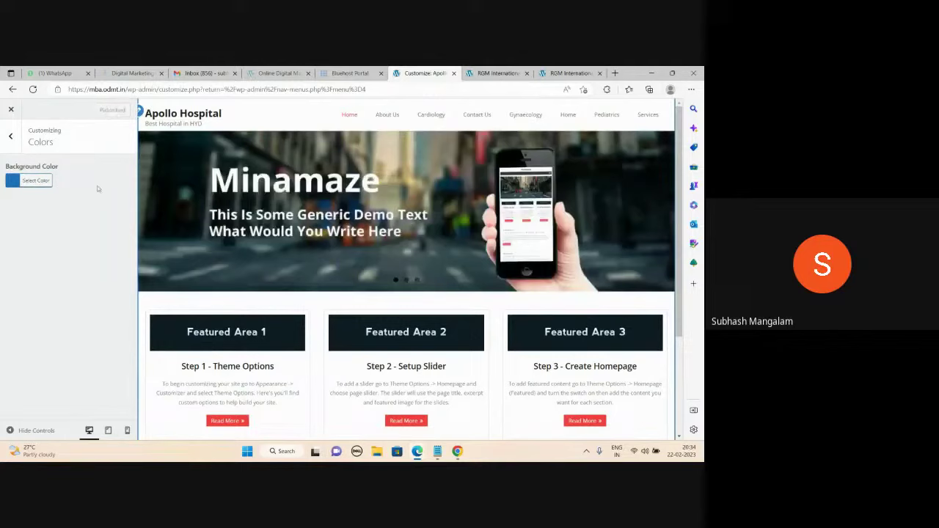
click(12, 141)
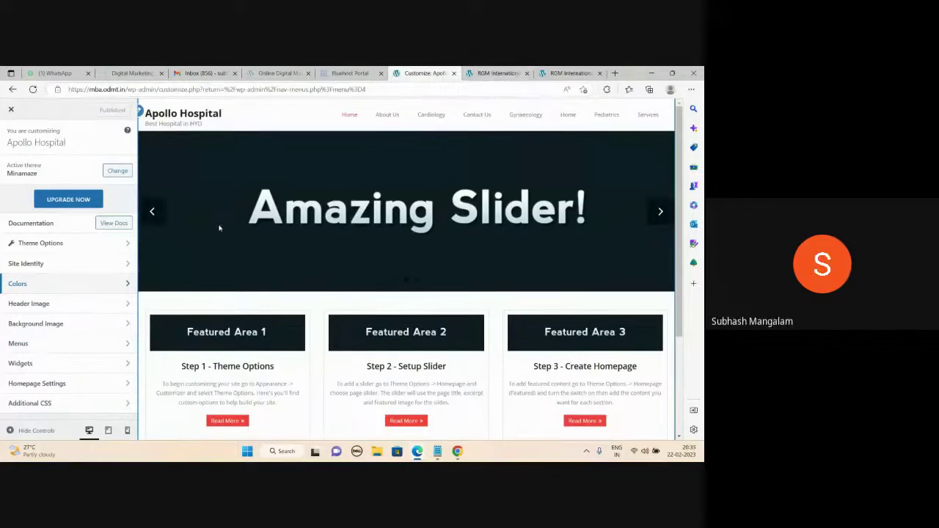
Step: Assign the abc menu to the Pre Header, Primary Header and Footer menu locations and publish the changes
click(38, 345)
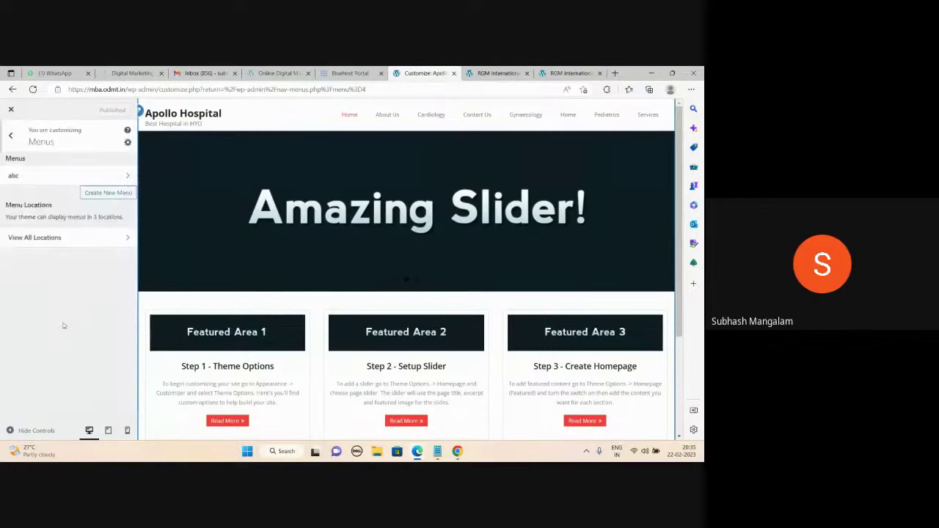
click(88, 238)
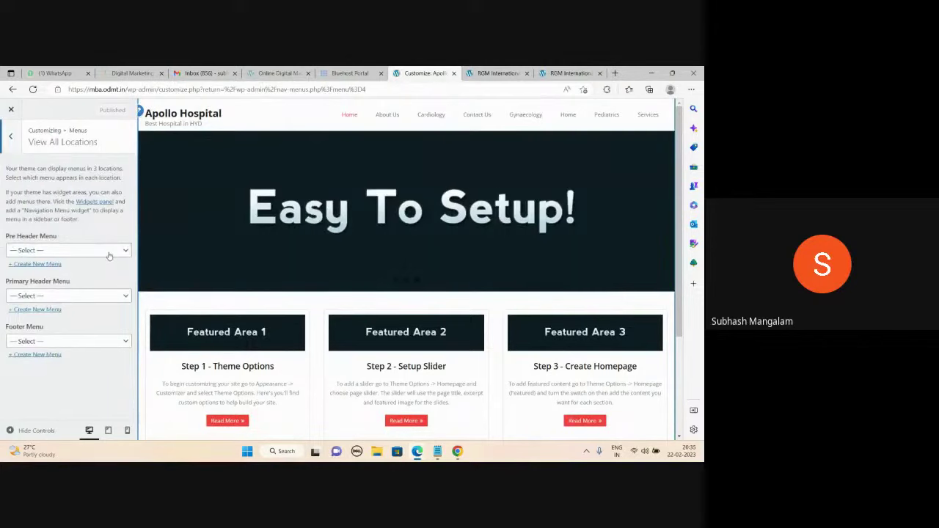
click(108, 253)
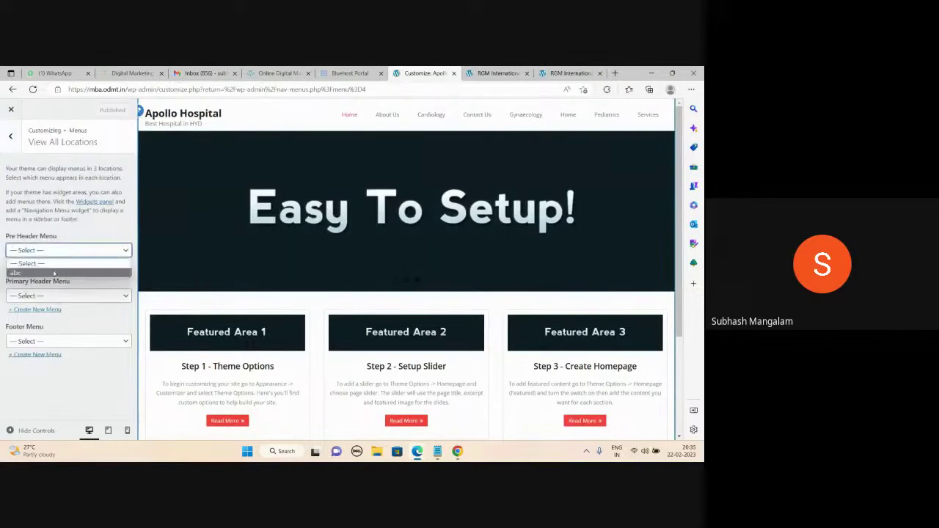
click(57, 273)
click(80, 297)
click(63, 320)
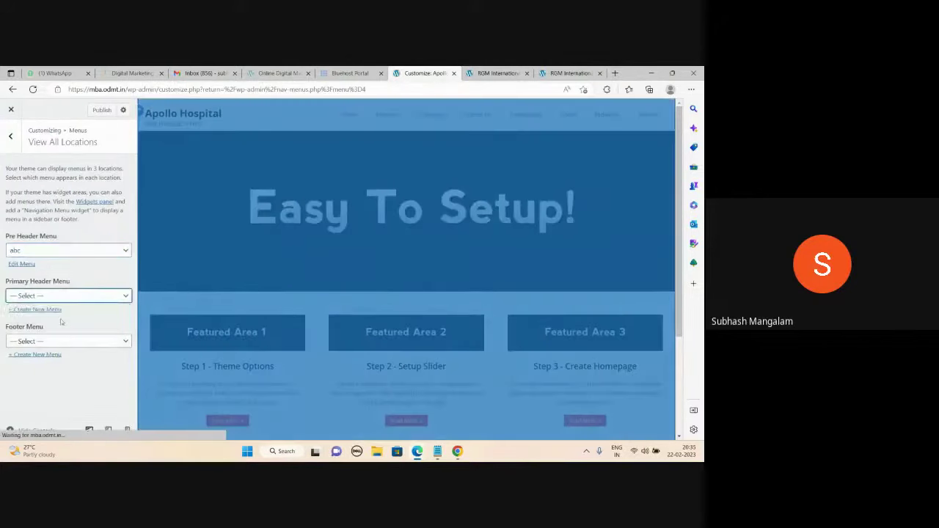
click(68, 341)
click(36, 365)
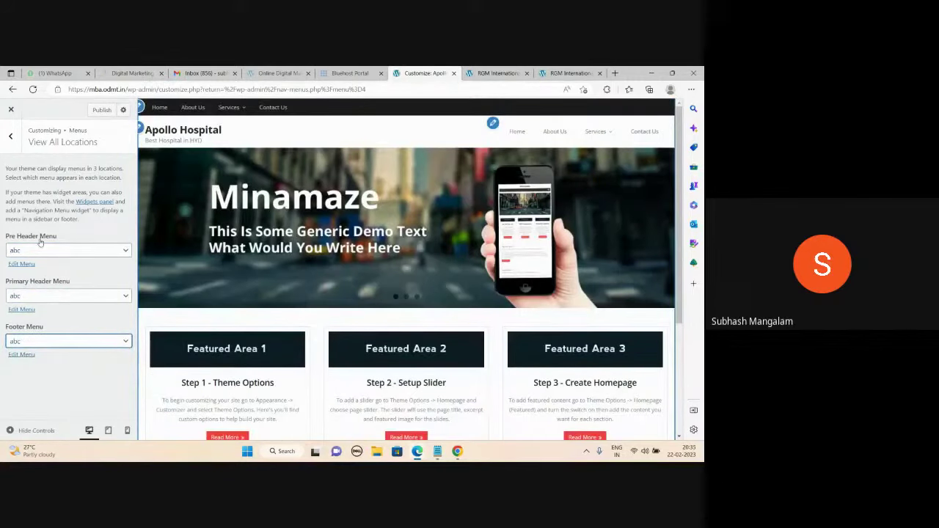
click(100, 111)
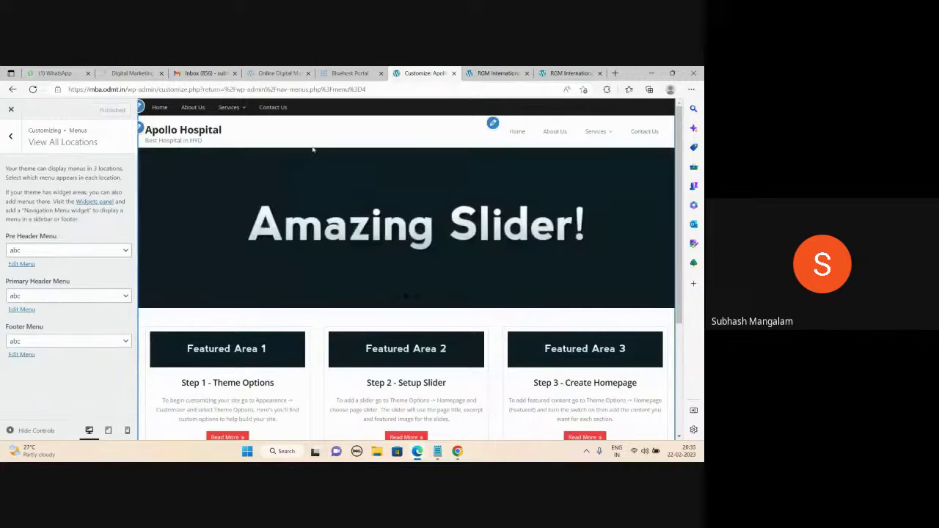
Step: Check the navigation menus on the live Apollo Hospital site and browse through its homepage slides
click(568, 69)
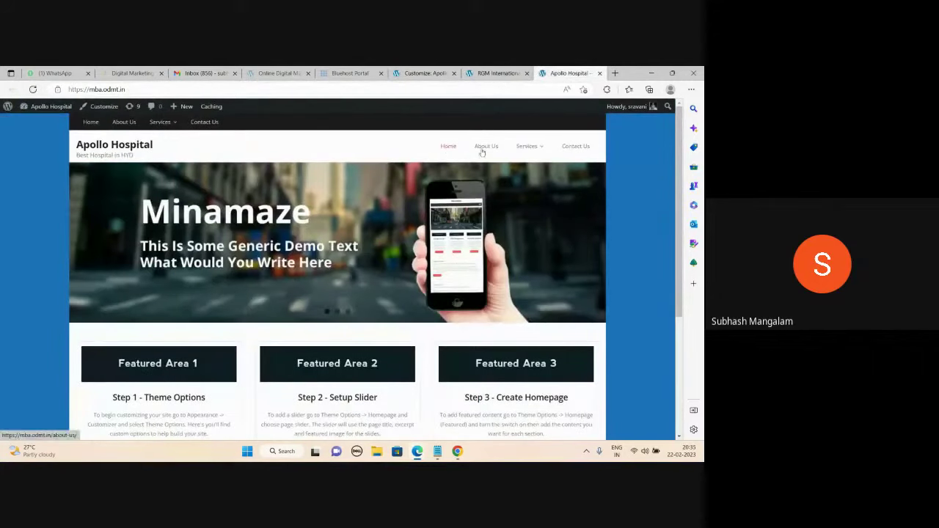
mouse_move(537, 149)
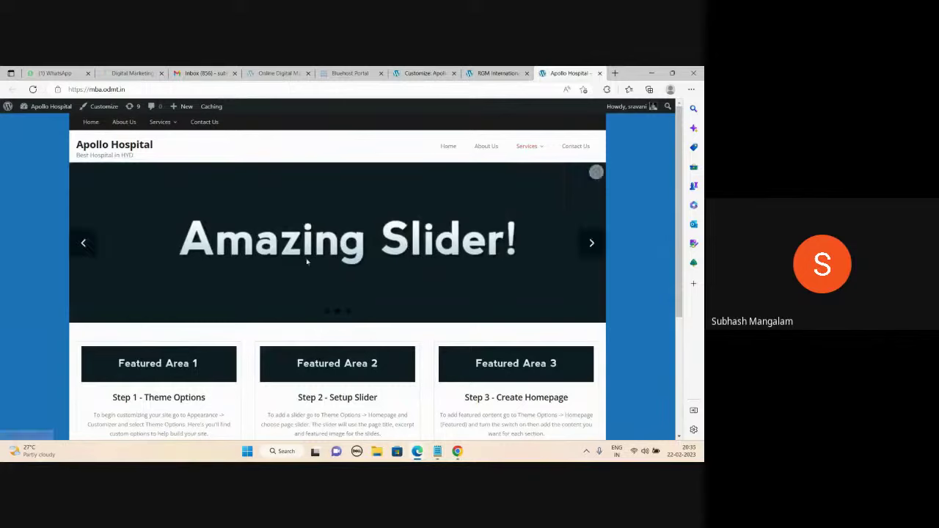
click(592, 244)
click(592, 244)
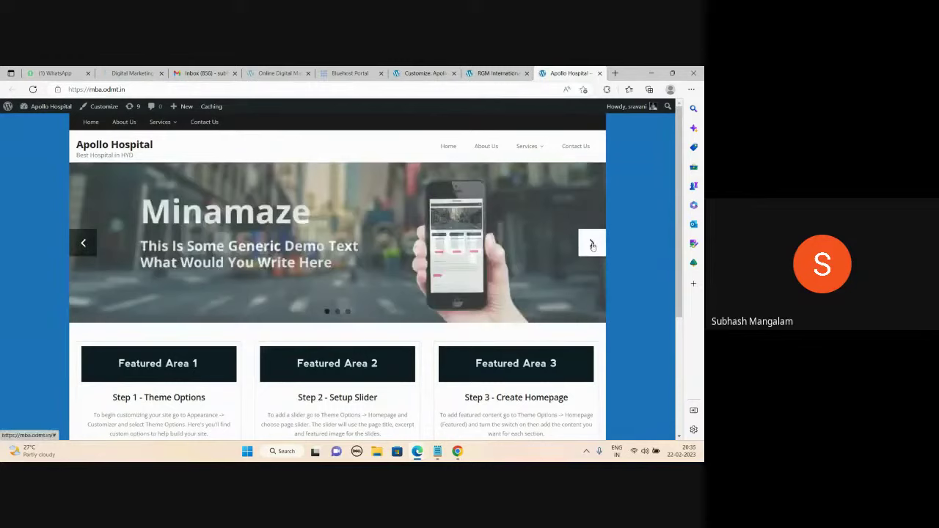
click(592, 245)
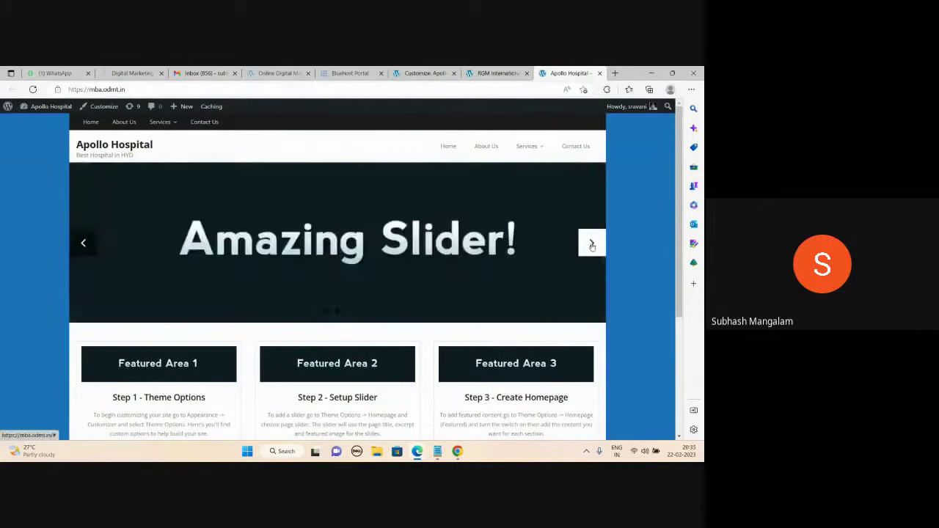
click(592, 245)
Step: Choose Image Slider as the homepage slider in the Customizer's homepage theme options and bring up the Slide 1 settings
click(426, 72)
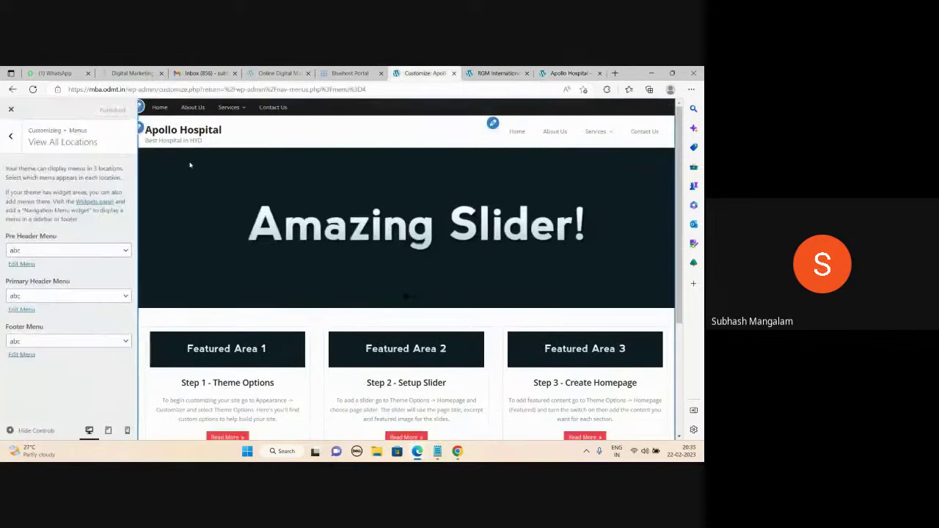
click(13, 137)
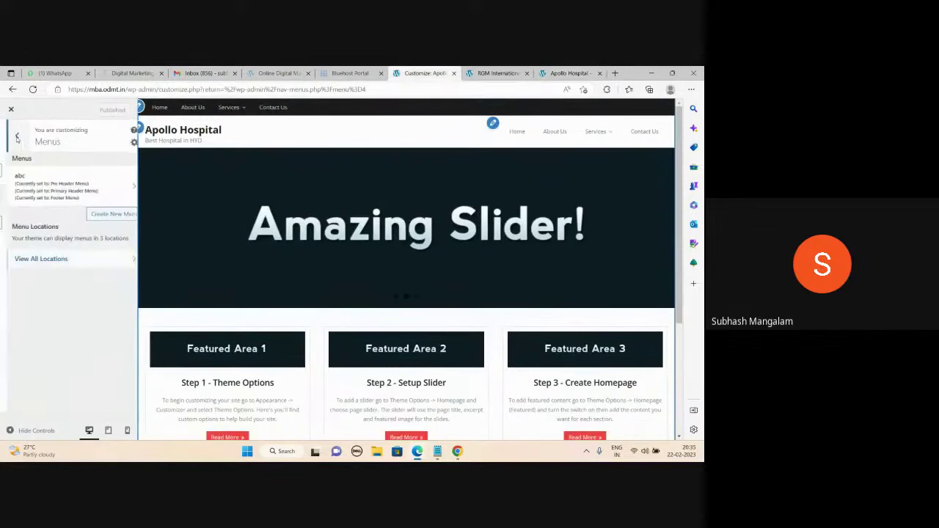
click(16, 137)
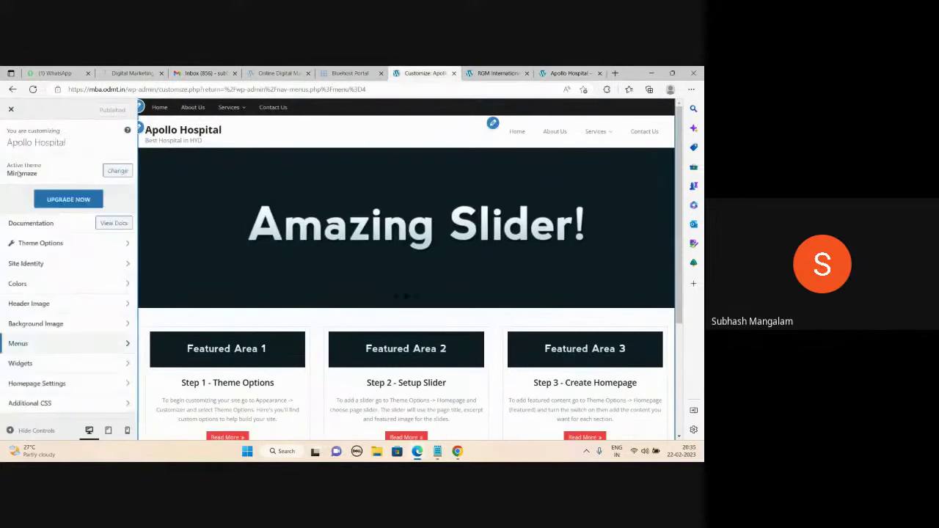
click(42, 246)
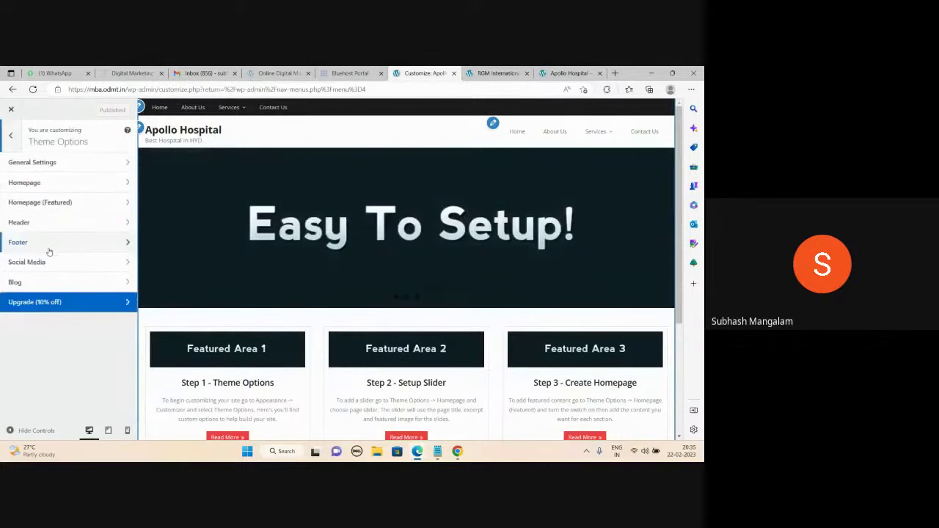
click(69, 185)
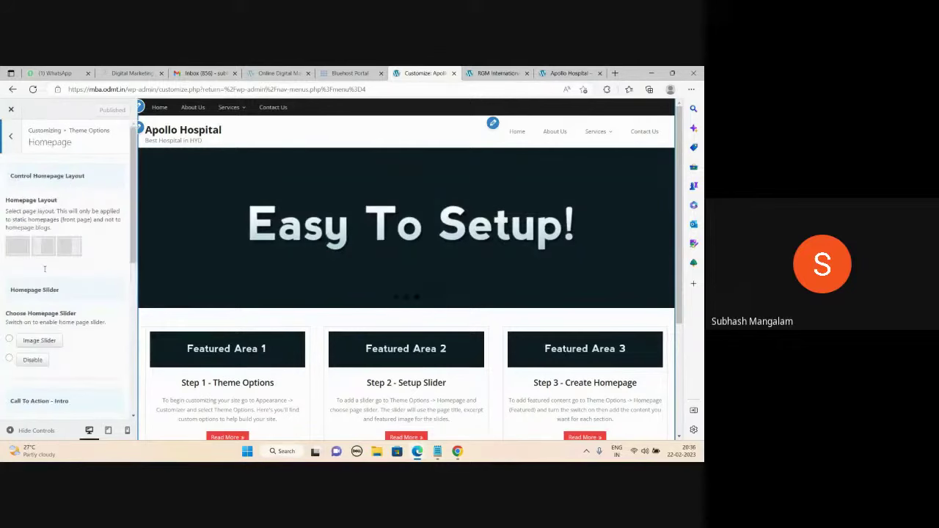
scroll(44, 269, down, 1)
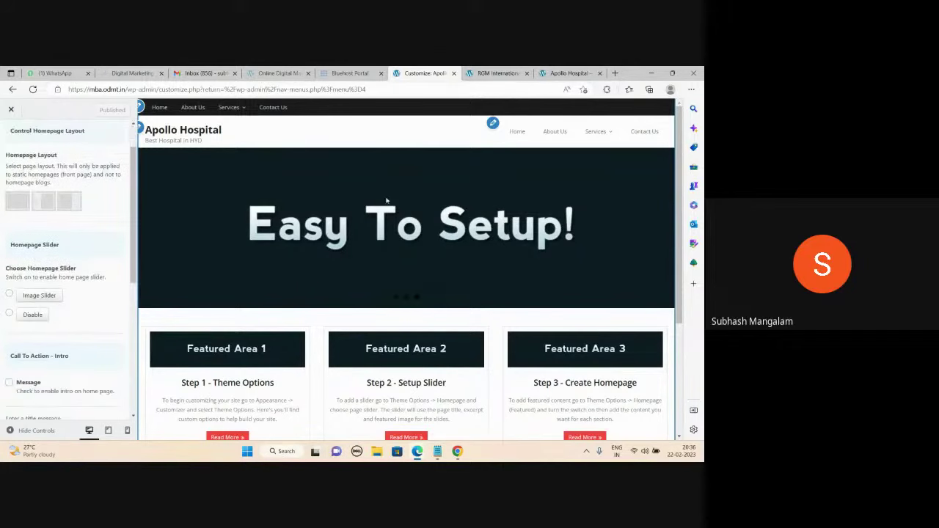
click(9, 294)
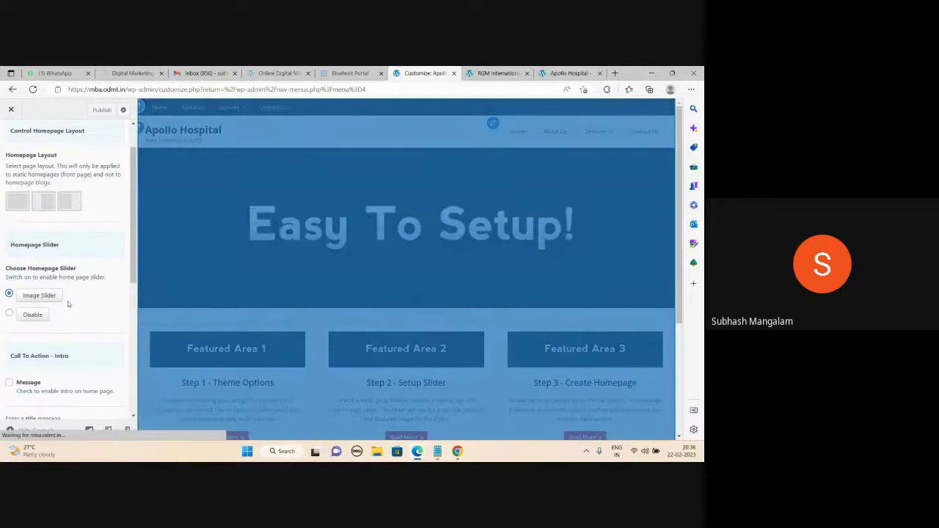
scroll(69, 304, down, 3)
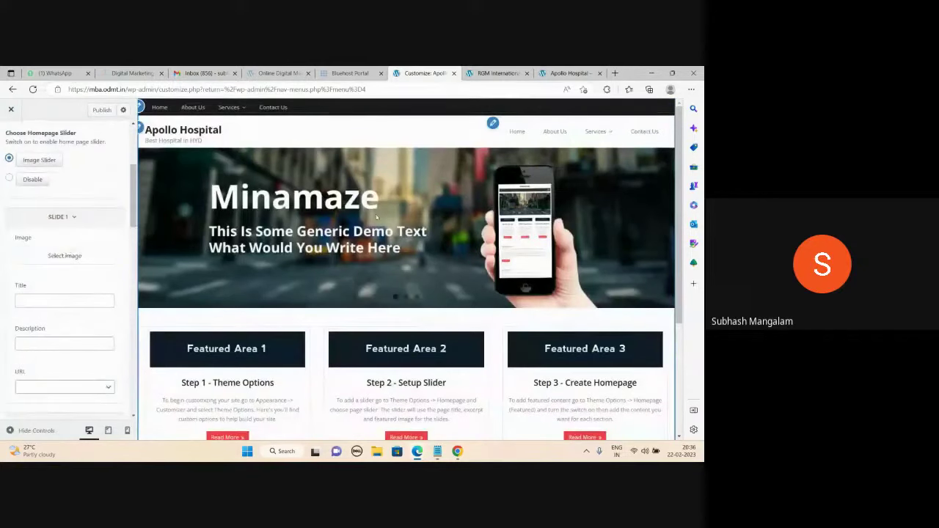
Step: View the slider on the live homepage and browse its slides in the Customizer preview
click(557, 73)
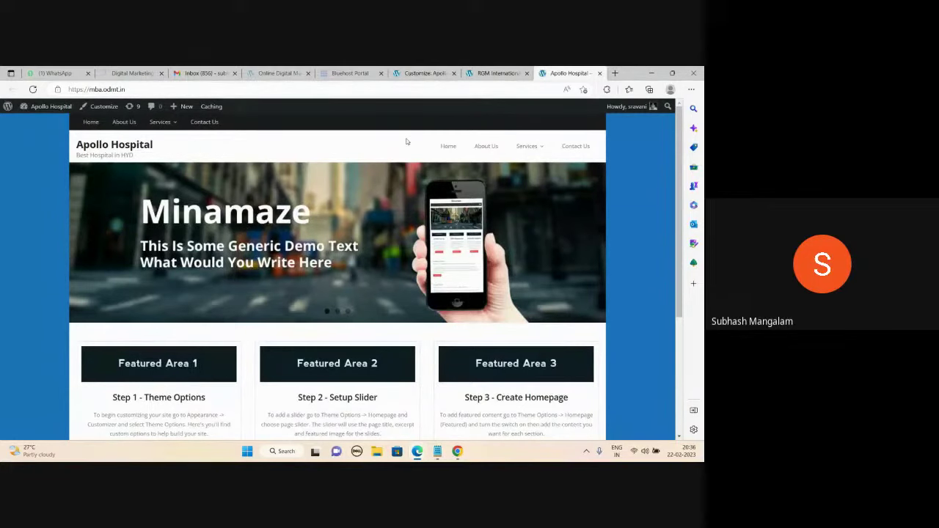
click(403, 75)
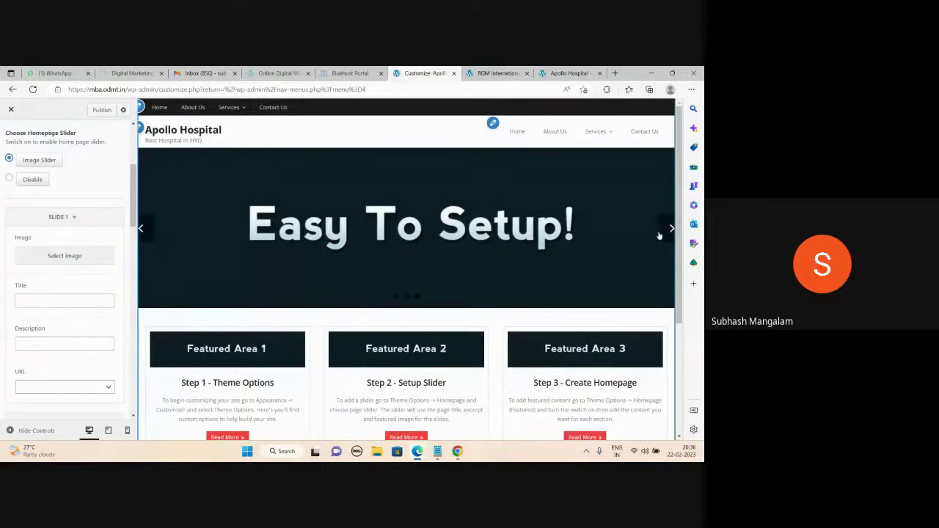
click(660, 228)
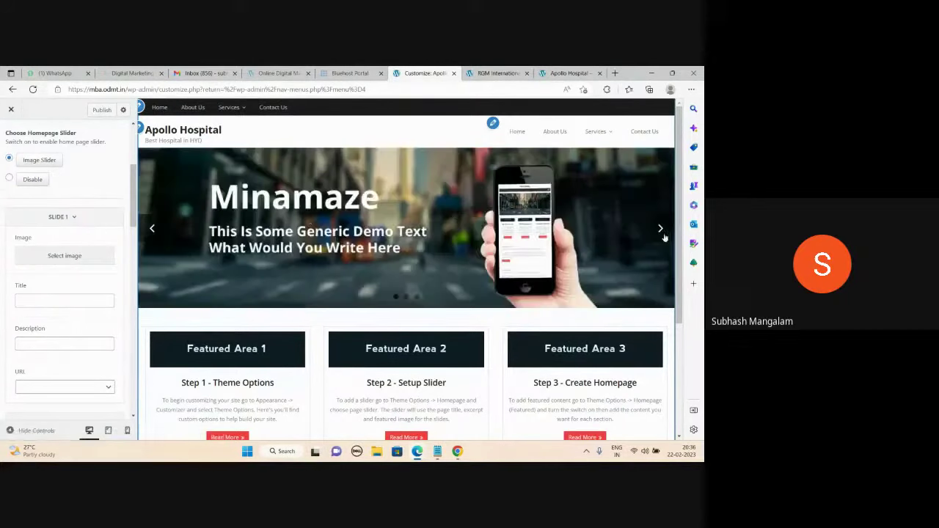
click(659, 230)
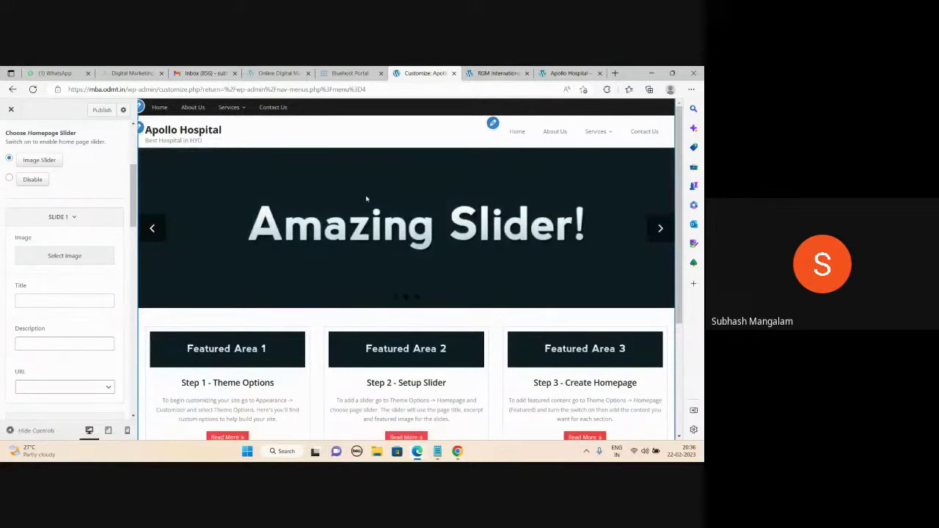
Step: Open the Google homepage in a new browser tab
click(616, 74)
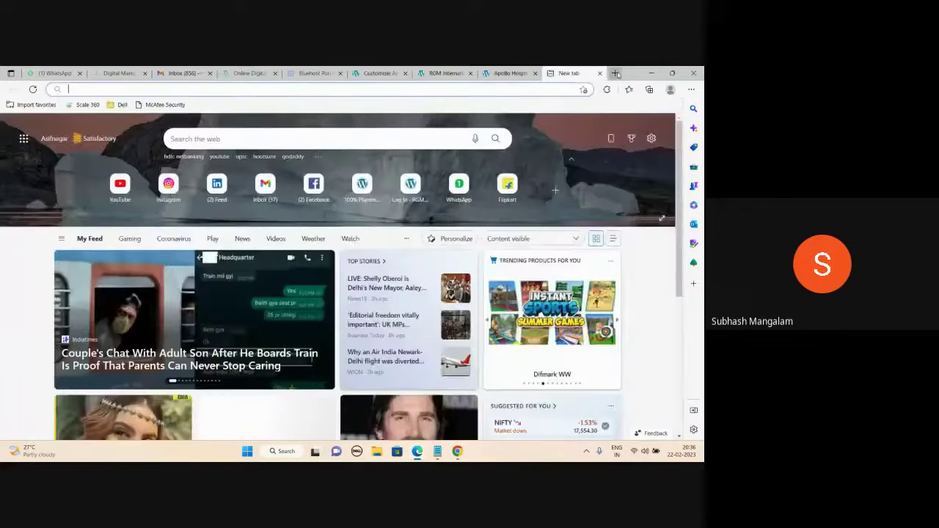
text(goog)
key(Return)
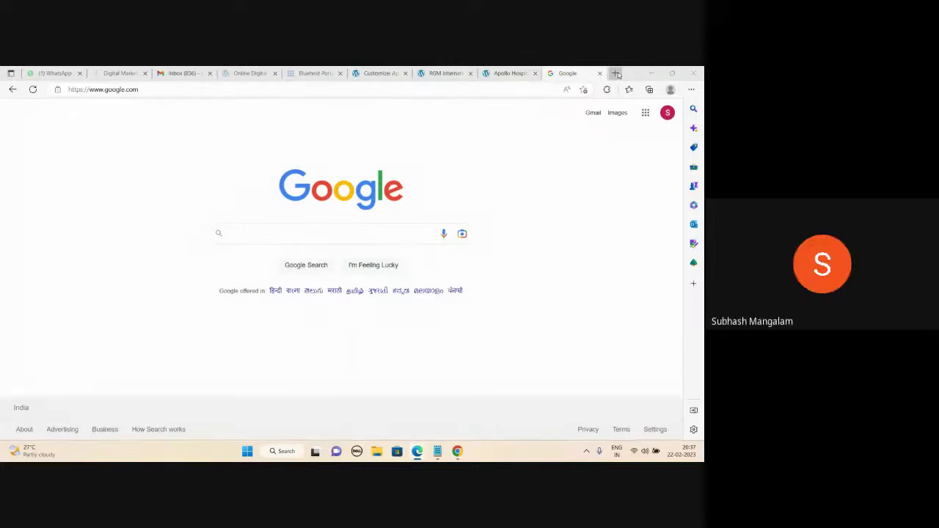
Step: Return to the live Apollo Hospital homepage and advance through its slider images
click(523, 70)
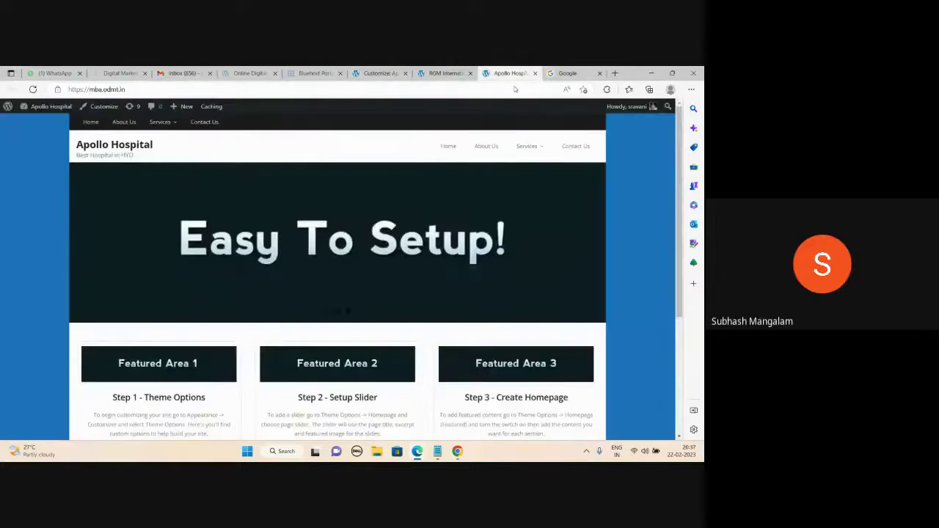
click(591, 246)
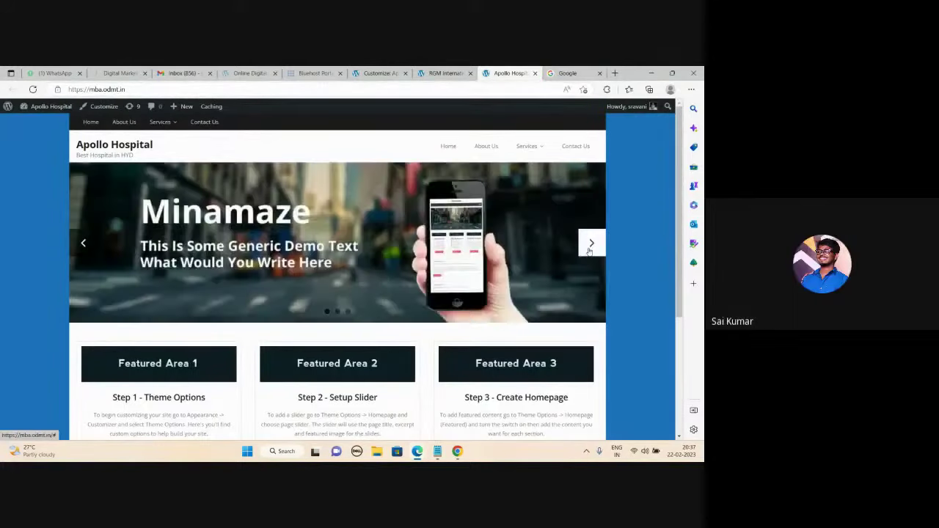
click(591, 247)
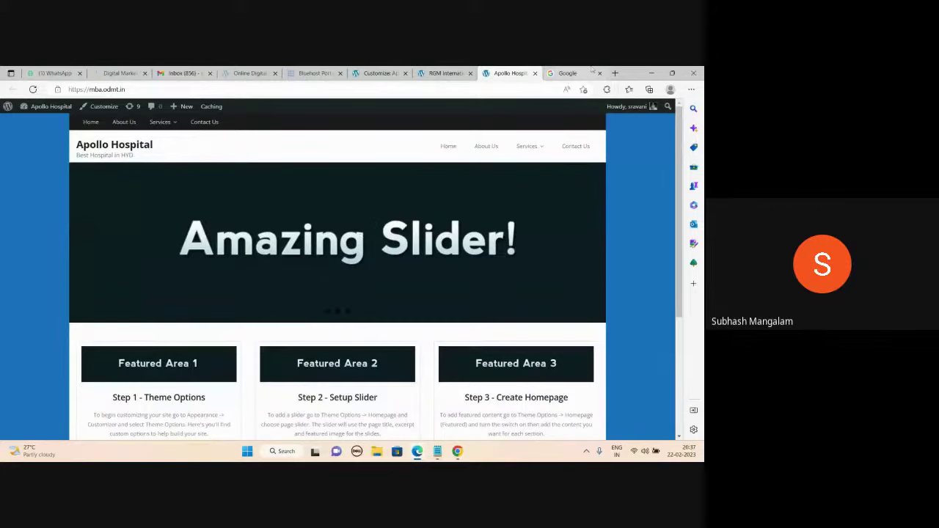
Step: Search Google for "doctors" in the separate browser tab
key(ctrl+Tab)
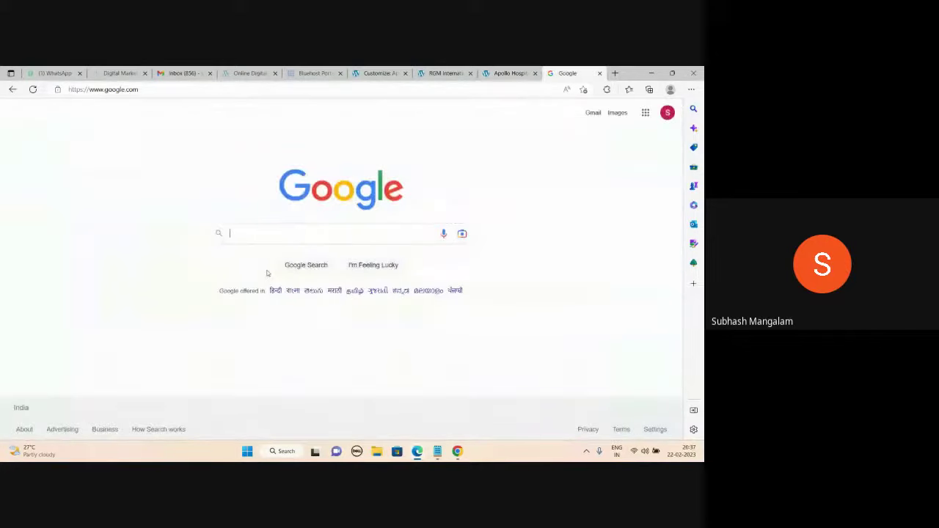
text(do)
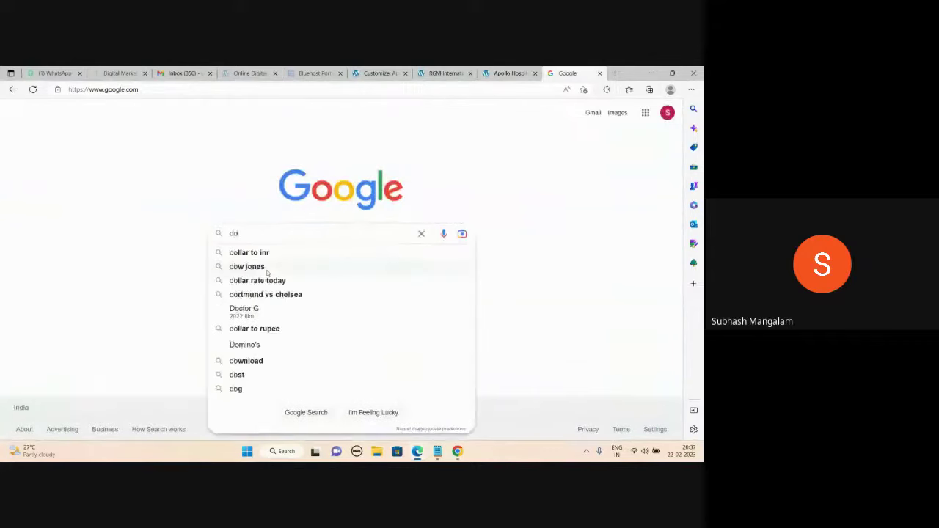
text(ctors)
key(Return)
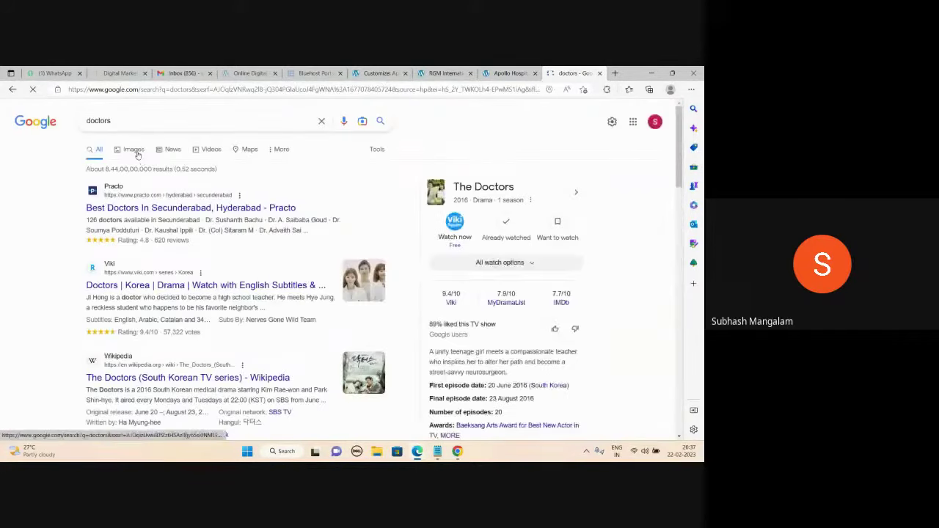
Step: Show Google's image results for "doctors" and check the RGM International School and Apollo Hospital homepage tabs before returning to them
click(134, 151)
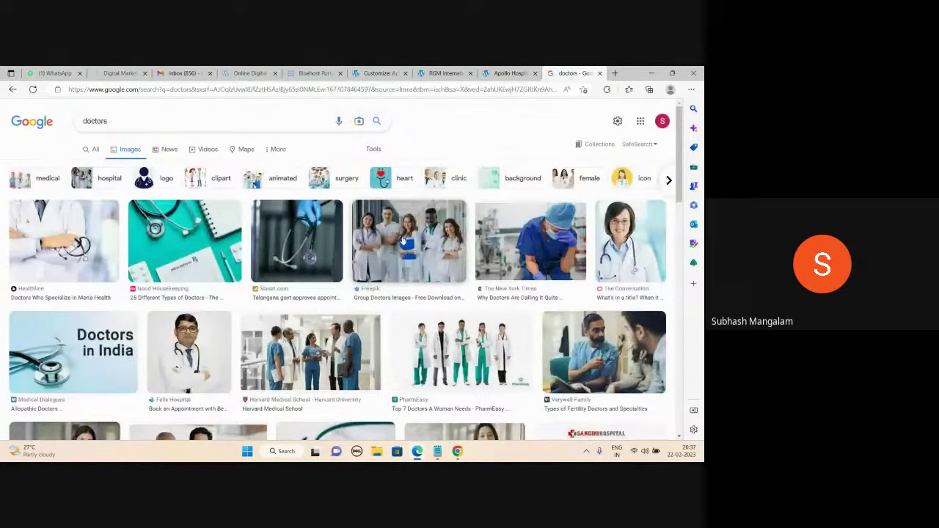
click(433, 71)
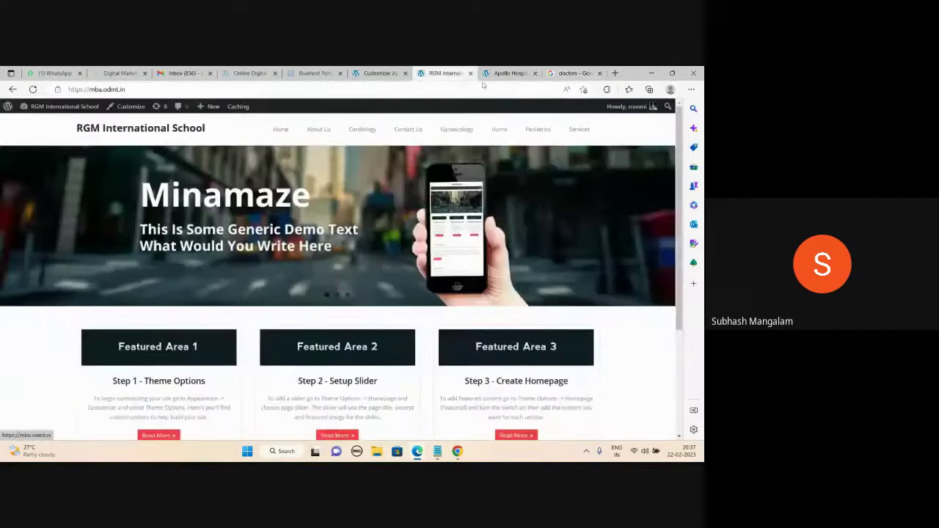
click(510, 72)
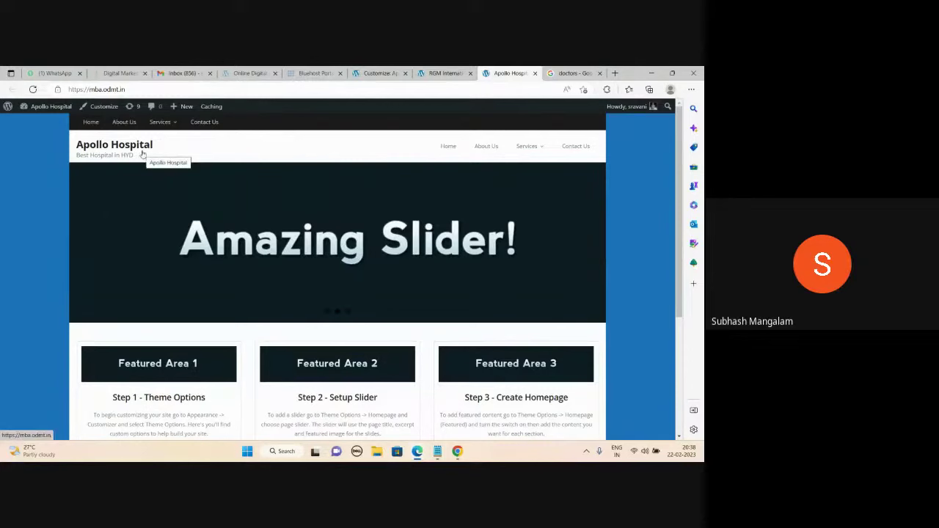
click(564, 73)
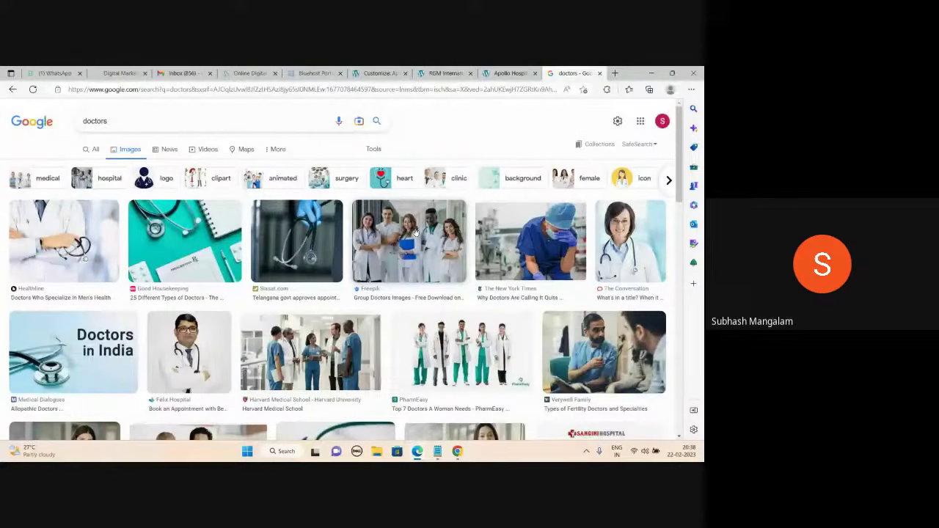
Step: Search for "pixels" in a new browser tab and open the Pexels free stock photo website
click(615, 74)
text(pixe)
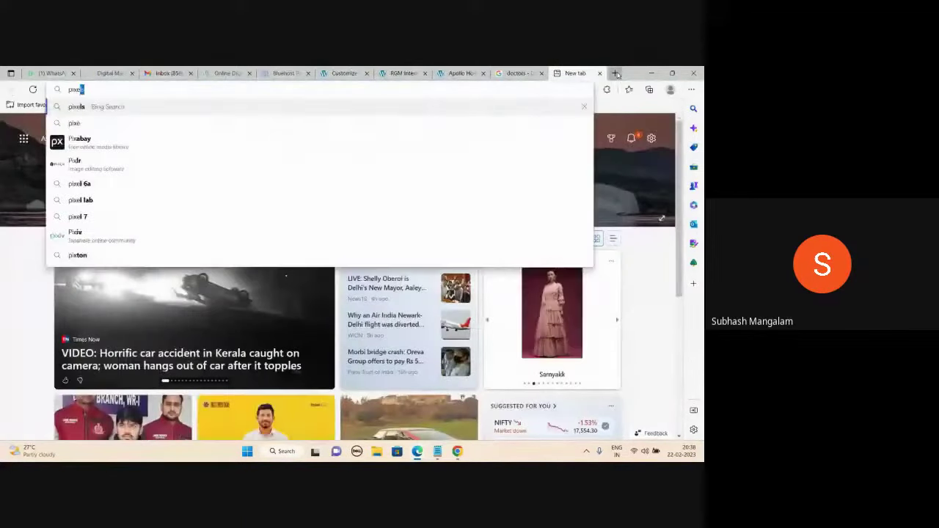
text(ls)
key(Return)
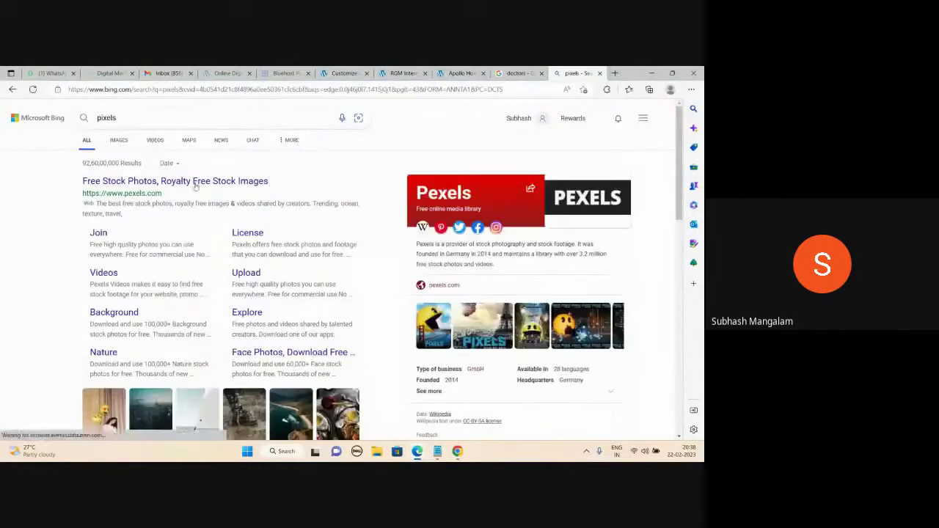
click(196, 183)
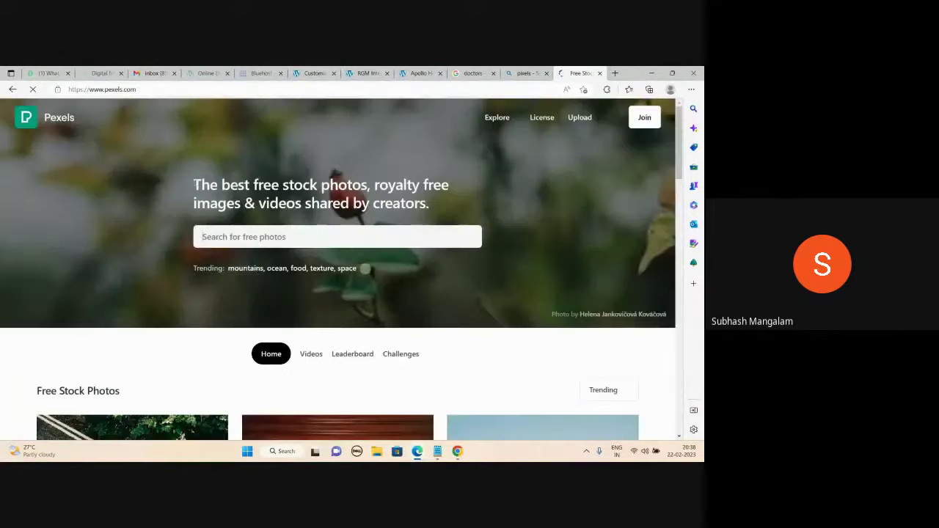
Step: Browse the free stock photos on Pexels, dismissing the Google sign-in prompt, and return to the "doctors" image results
scroll(305, 288, down, 5)
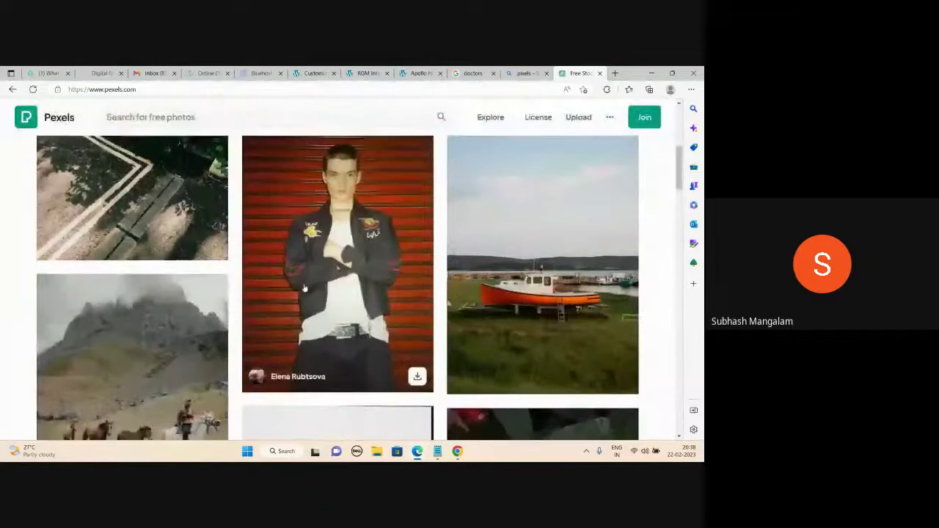
scroll(303, 288, down, 10)
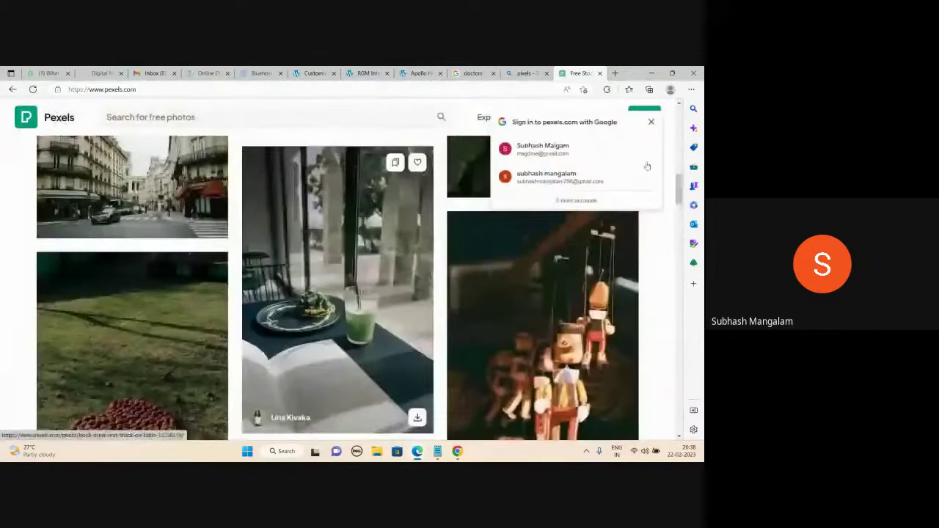
click(651, 121)
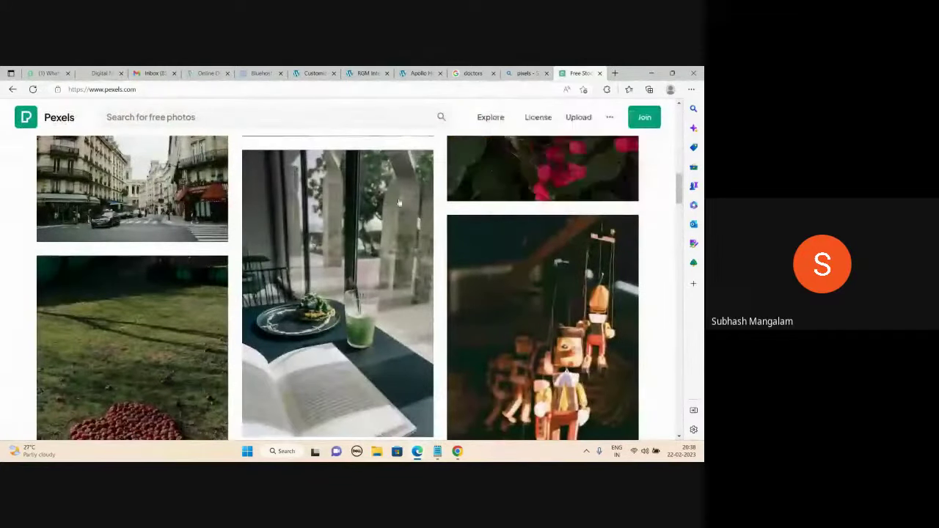
mouse_move(396, 204)
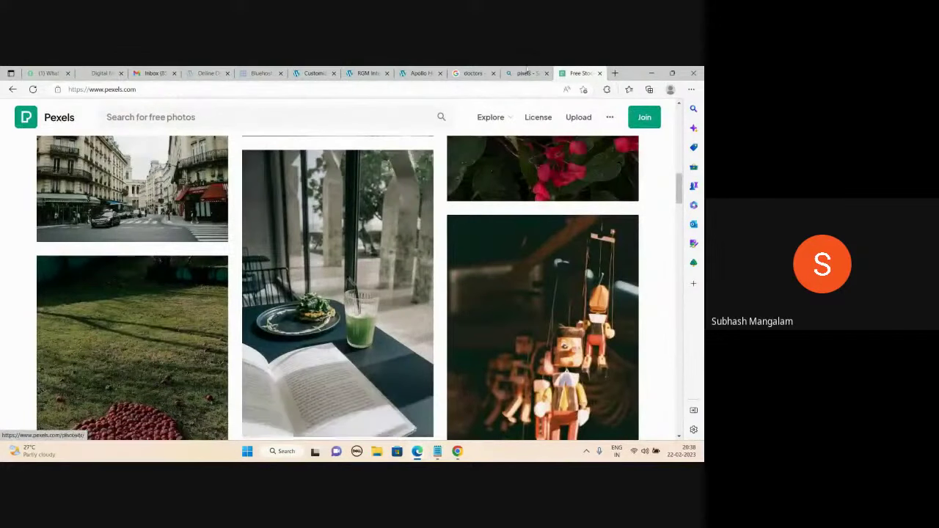
mouse_move(526, 70)
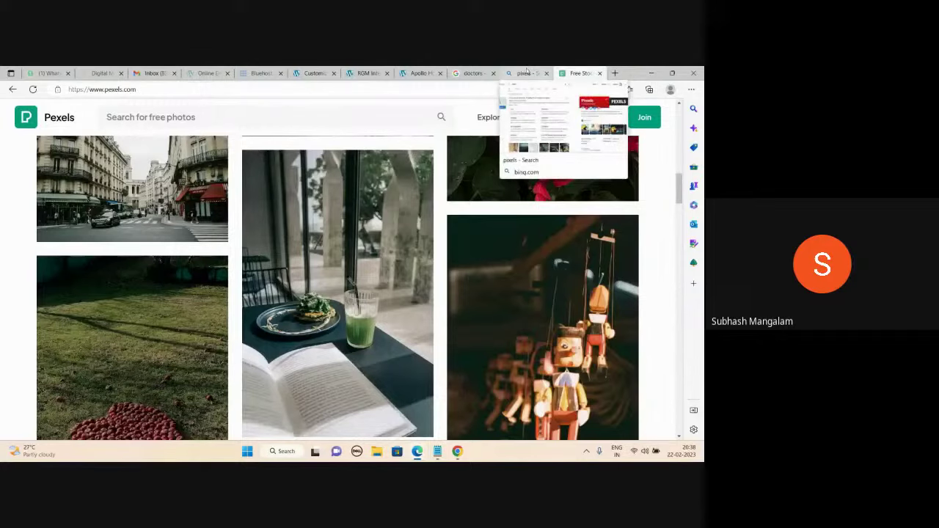
click(473, 73)
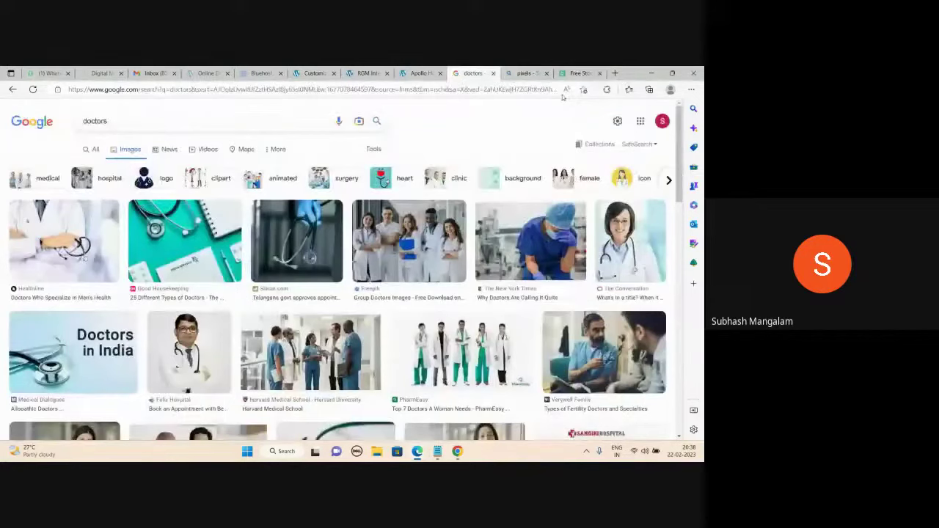
Step: Open propertylosssolutionllc.com in a new browser tab and examine the images used across its homepage sections
click(615, 73)
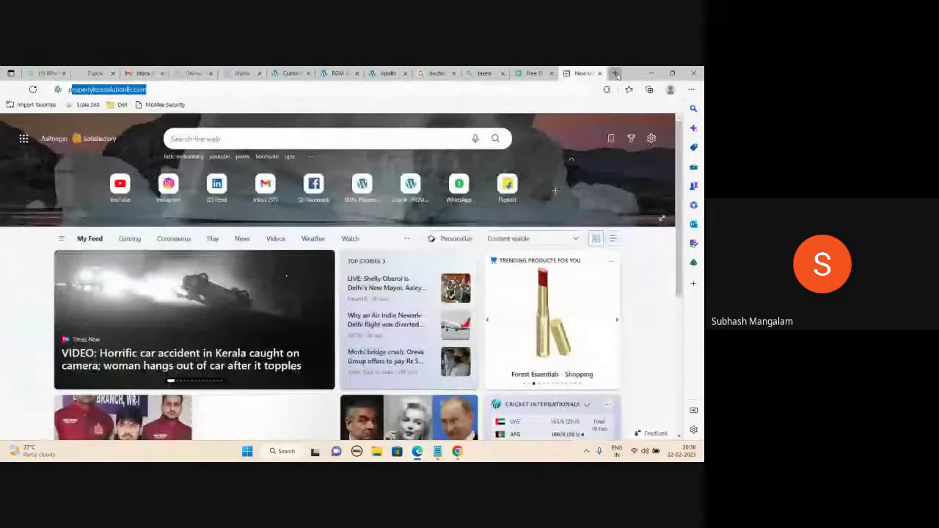
key(Return)
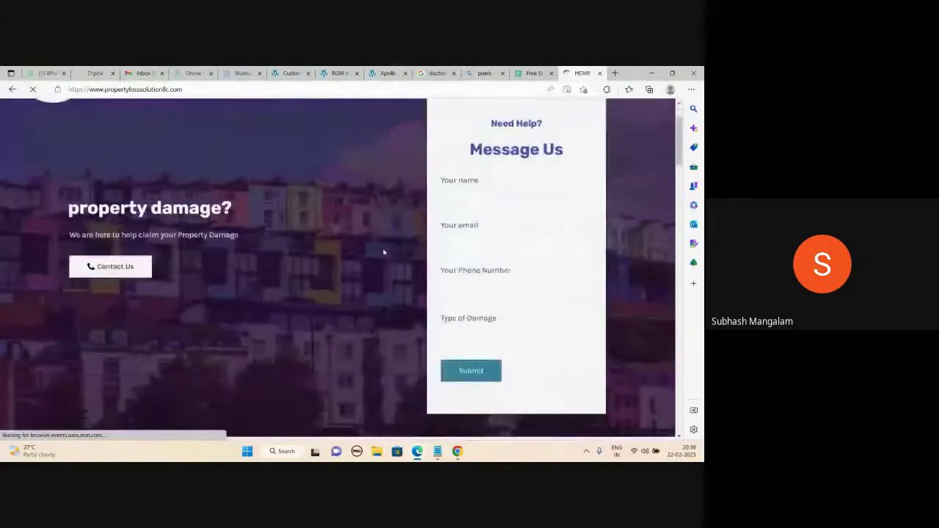
scroll(383, 252, down, 7)
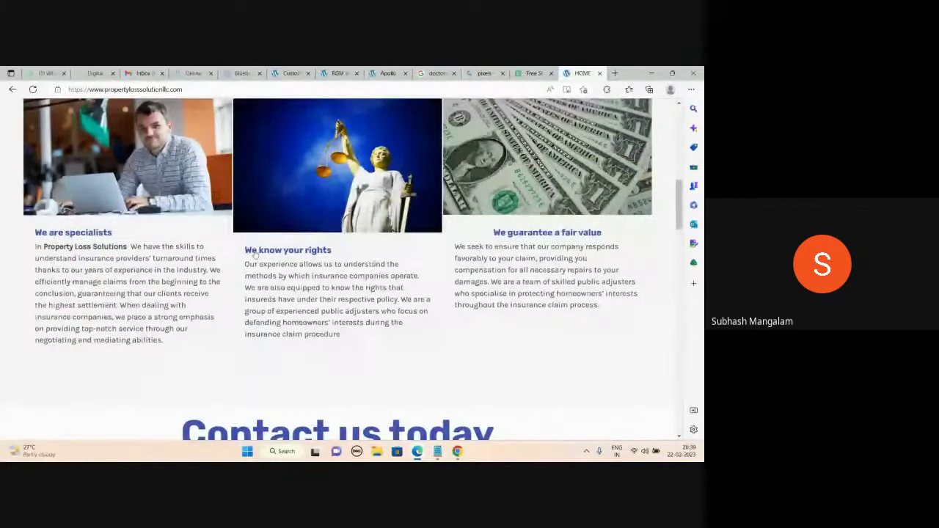
scroll(250, 254, down, 4)
scroll(250, 253, up, 2)
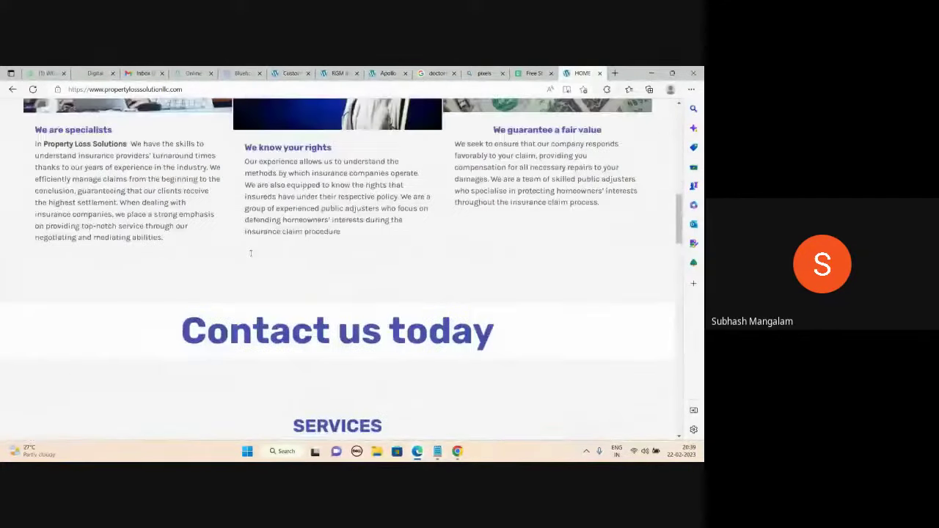
scroll(251, 254, up, 2)
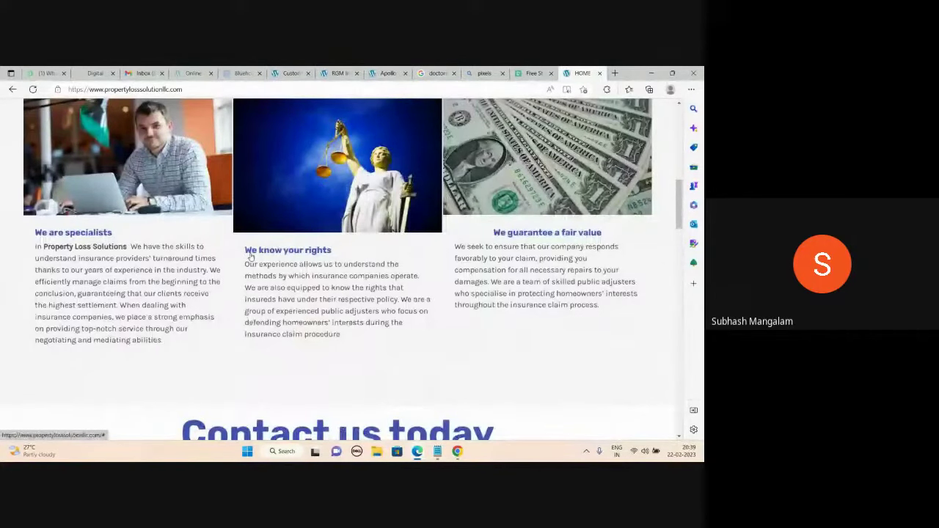
scroll(250, 255, up, 3)
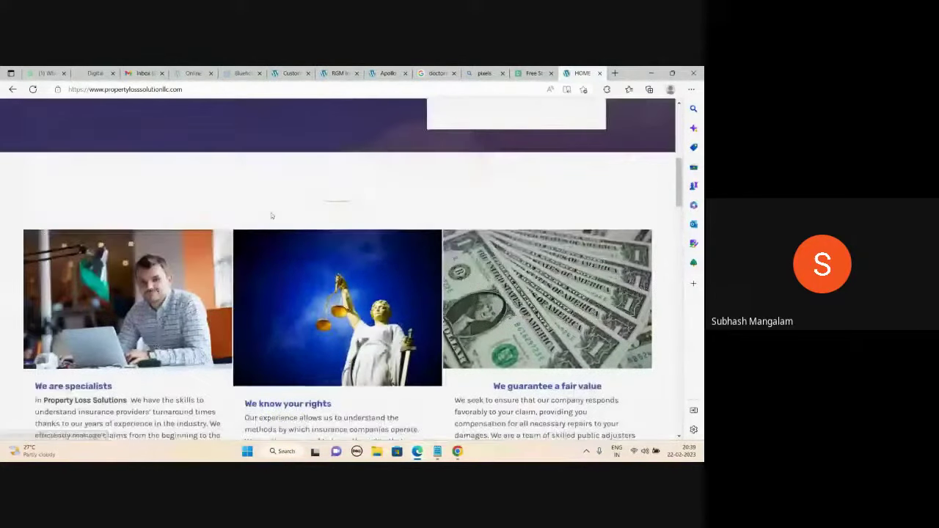
scroll(414, 273, down, 5)
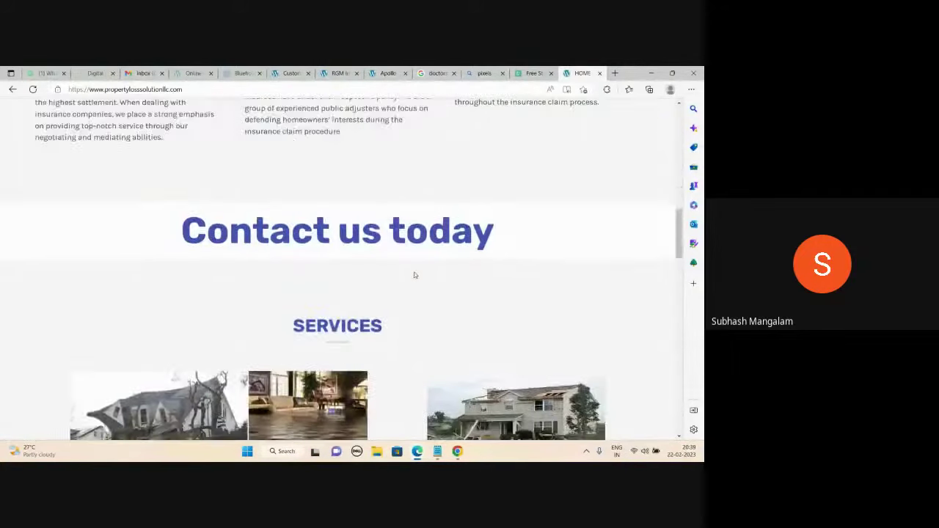
scroll(414, 275, down, 8)
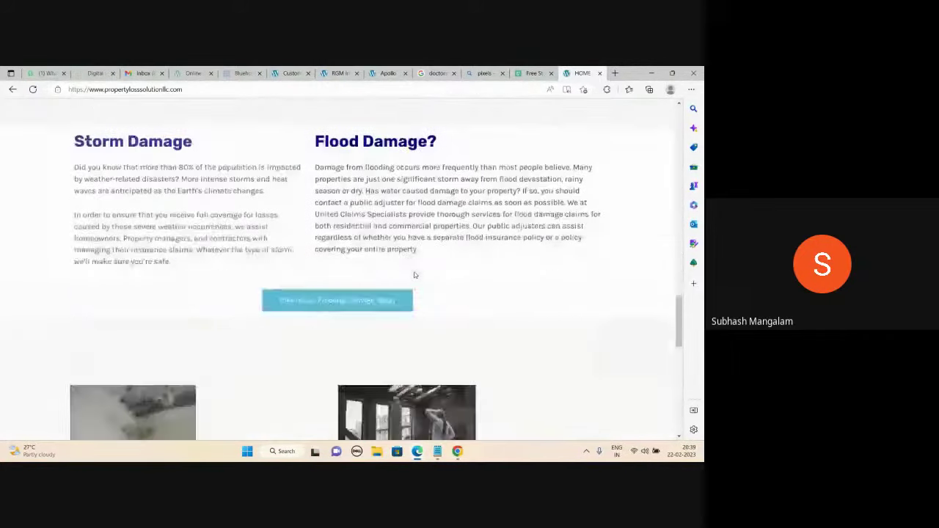
scroll(414, 274, up, 12)
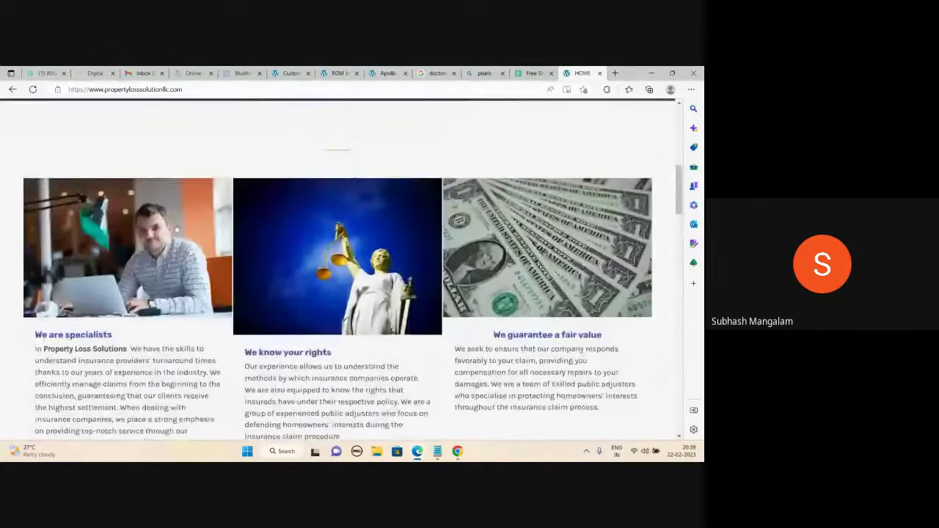